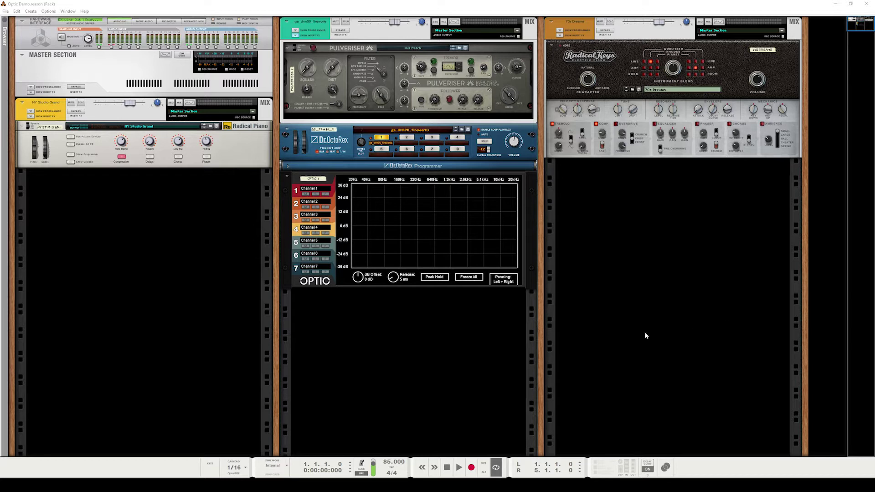
Play the song briefly, return to the start, and flip the rack to its rear view.
click(459, 467)
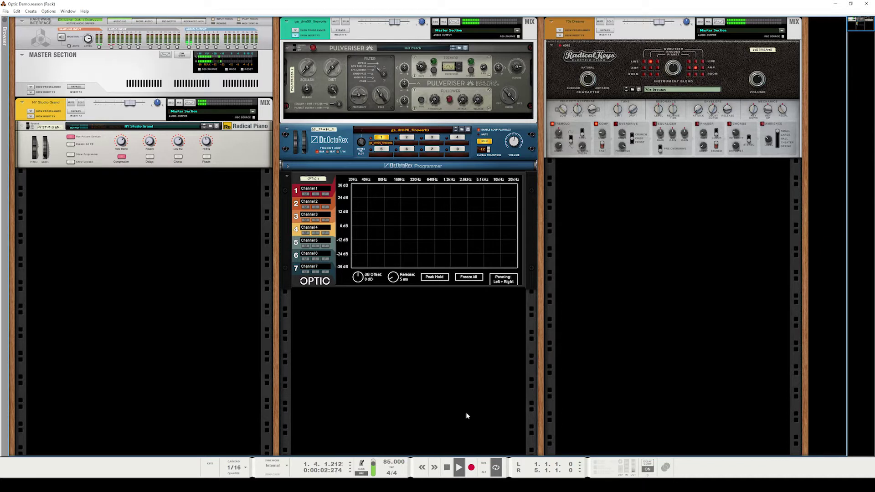
double_click(447, 467)
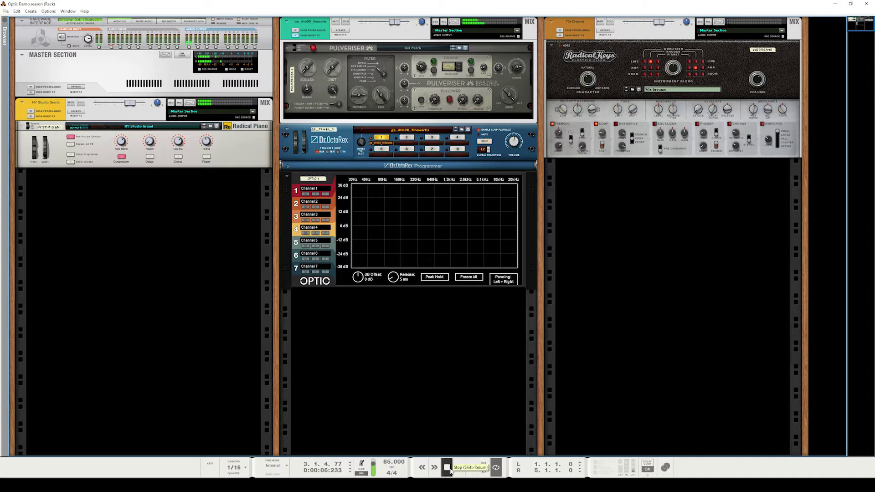
key(Tab)
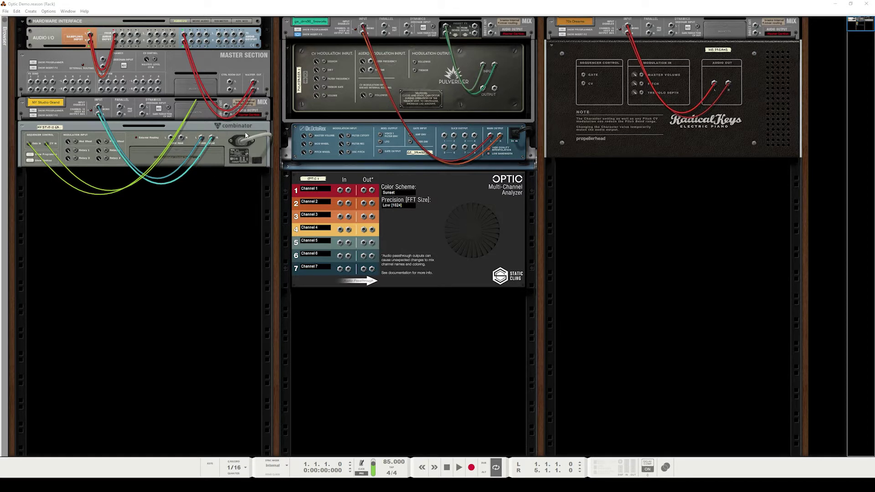
Unplug the piano mixer input and patch Combinator Output L into Optic channel 3 In.
click(100, 107)
drag(101, 107, 109, 105)
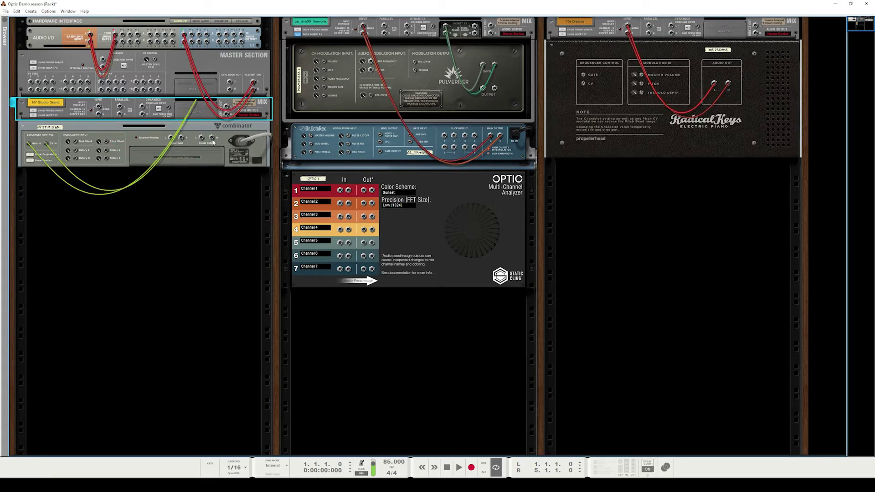
drag(200, 141, 340, 217)
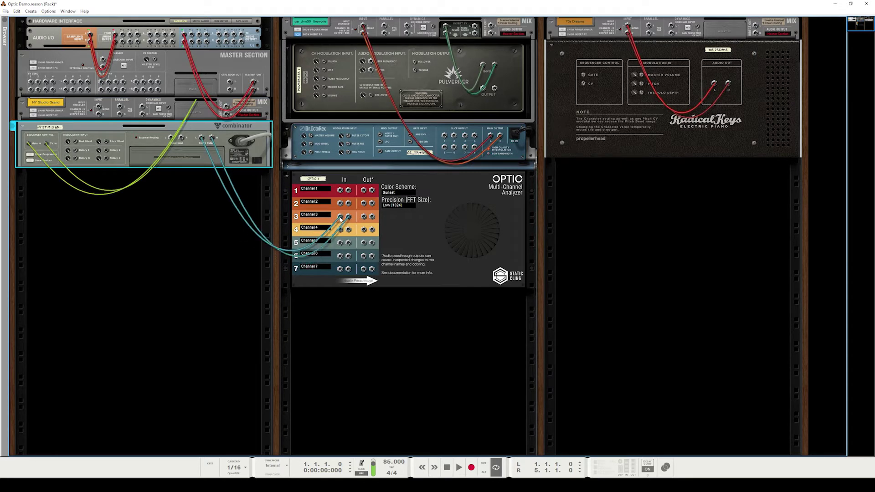
Rename Optic channel 3 to 'NY Studio Grand'.
double_click(321, 215)
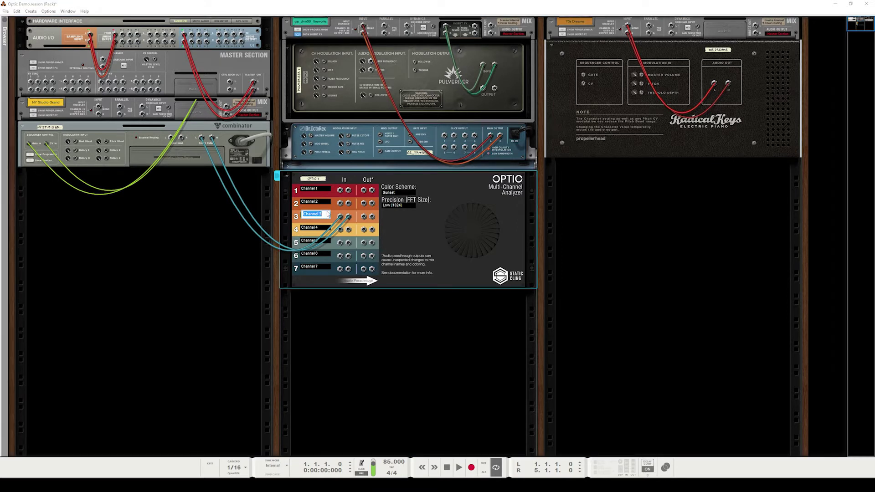
text(NY St)
text(udio Grand)
key(Return)
Cable Optic channel 3 Out into the NY Studio Grand mixer channel's input jacks.
click(408, 339)
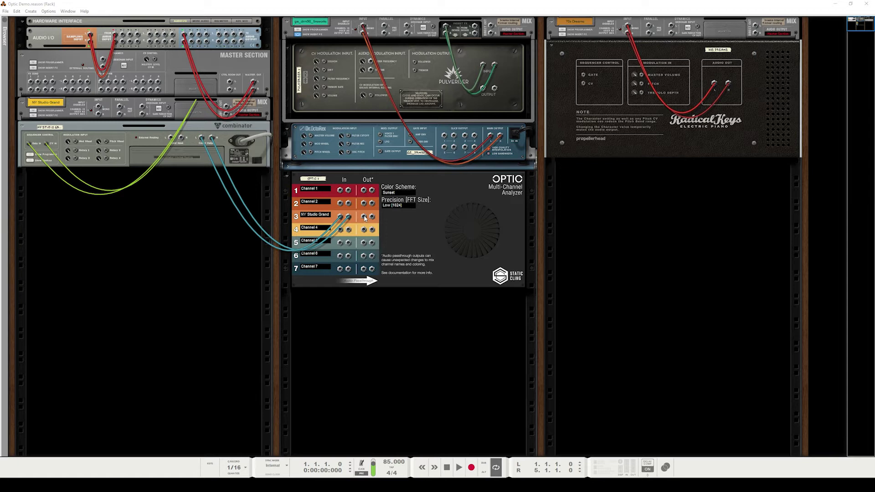
drag(364, 217, 100, 108)
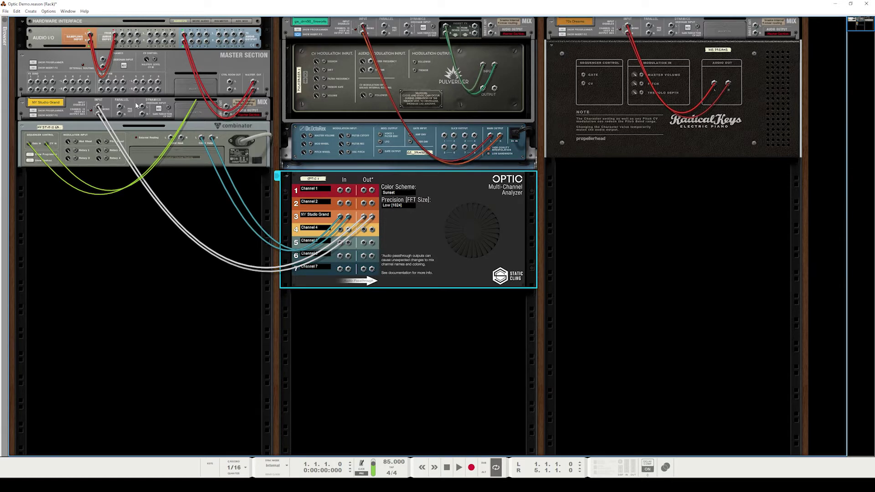
Flip the rack to the front, play the song to watch the piano spectrum in Optic, then stop.
key(Tab)
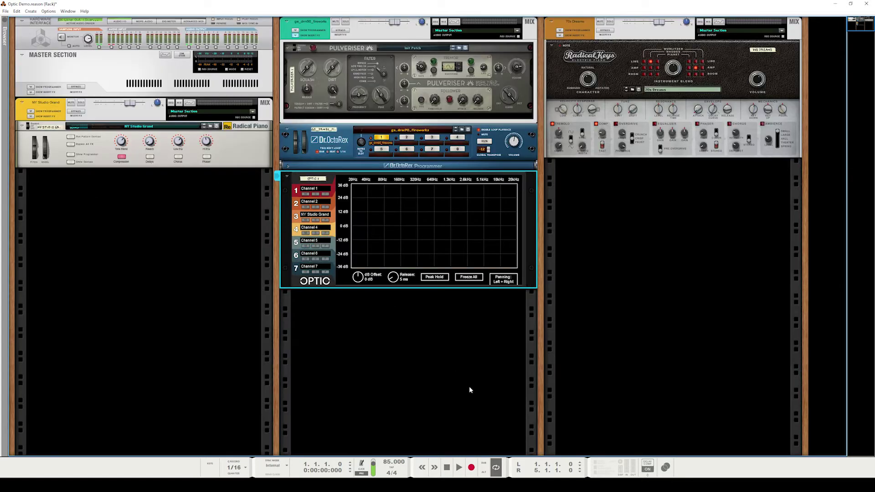
click(459, 472)
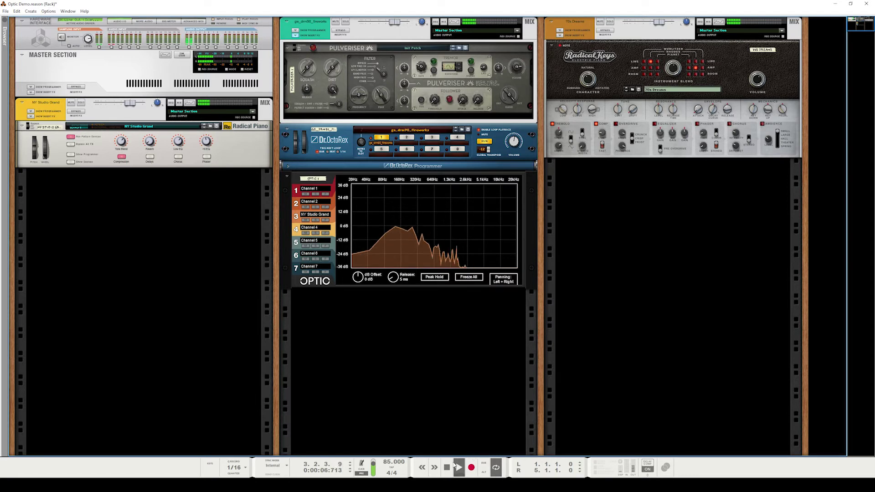
key(space)
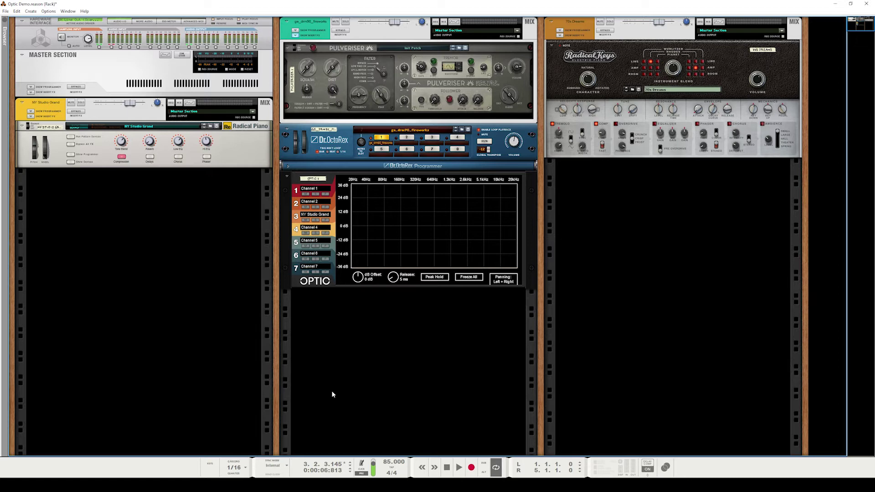
Flip the rack to the rear and toggle the drum channel's Show Insert FX off and on.
key(Tab)
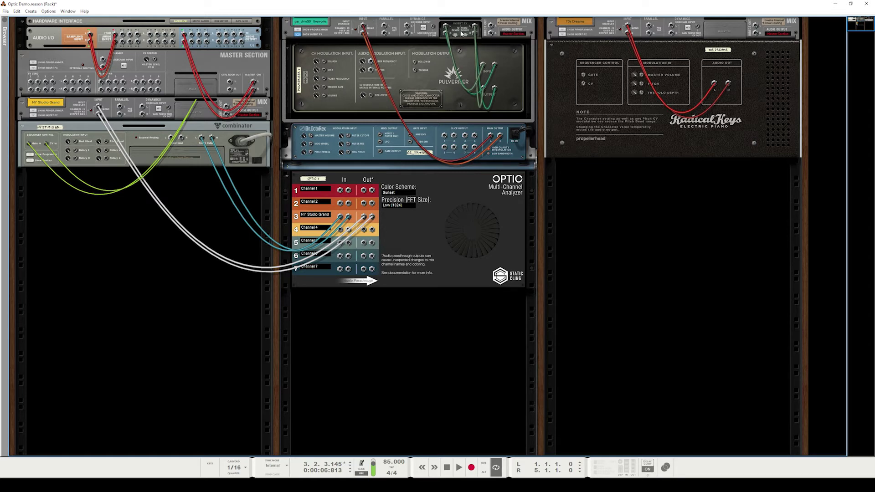
click(298, 35)
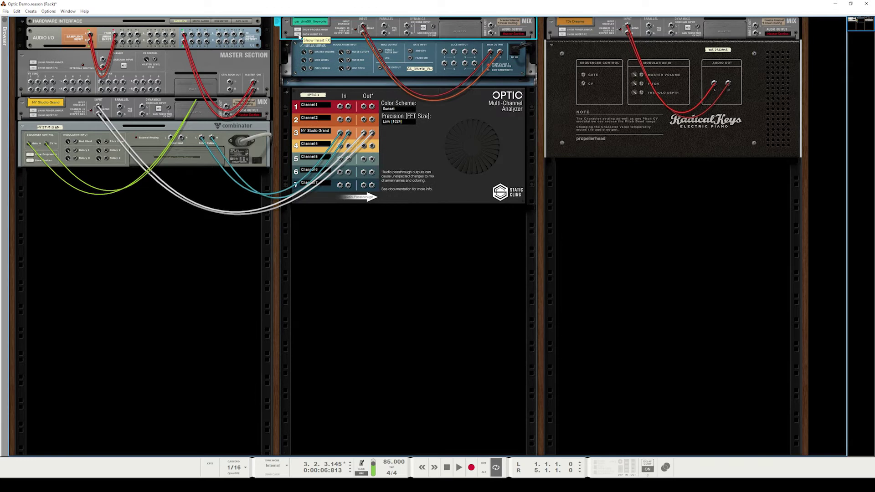
click(297, 35)
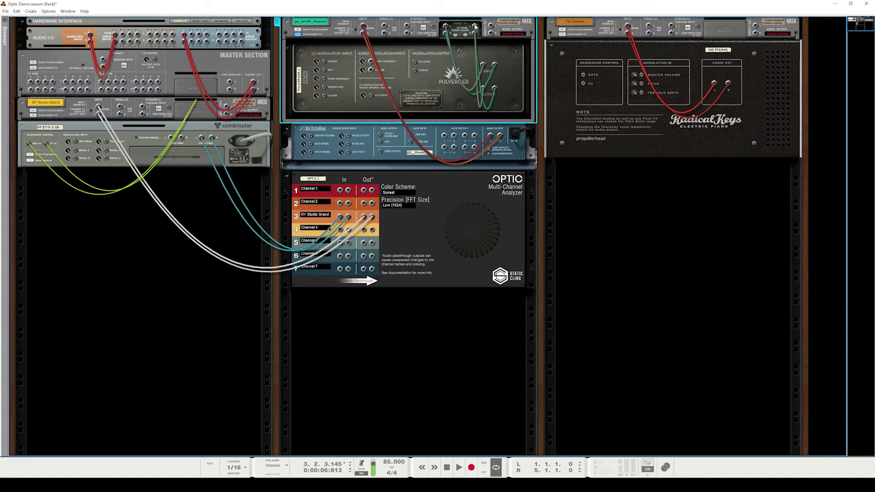
Route the Pulveriser output through Optic channel 1, named 'Drums', back to the insert FX return.
drag(474, 28, 478, 37)
drag(483, 89, 340, 190)
double_click(331, 189)
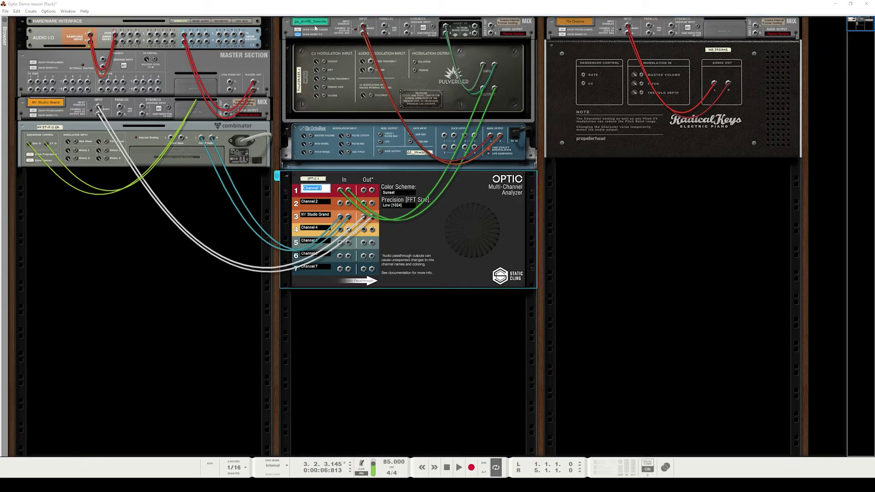
text(Drums)
key(Return)
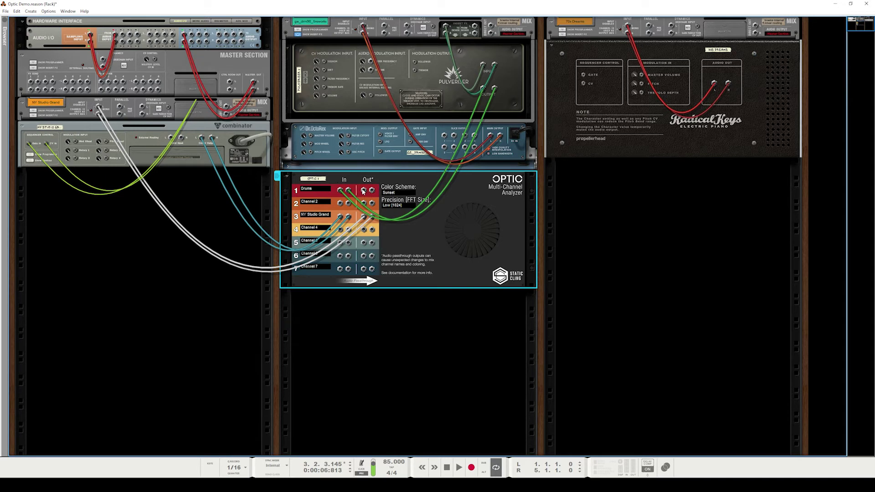
drag(363, 192, 475, 29)
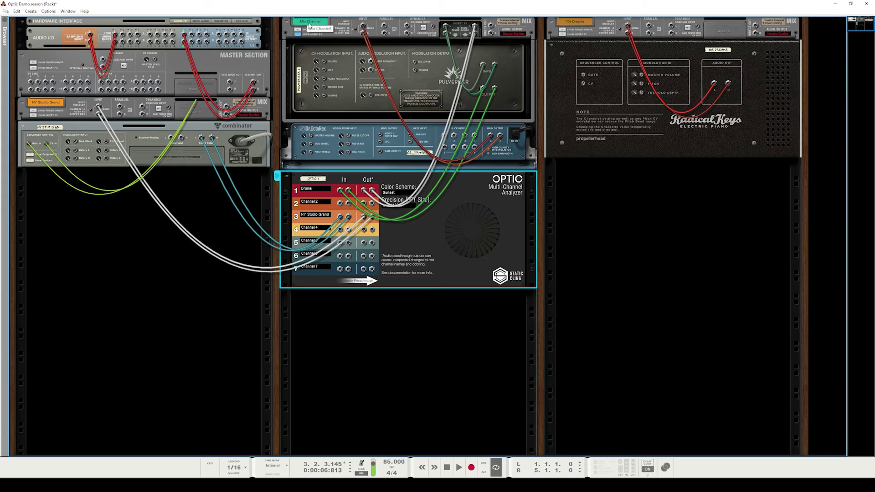
Relabel the middle rack's Mix Channel as 'Drums' to match Optic channel 1.
double_click(308, 25)
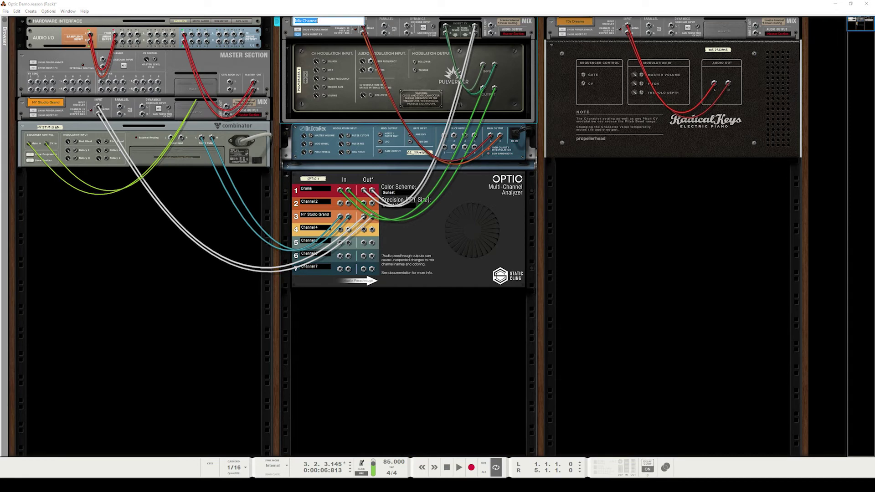
text(Drums)
key(Return)
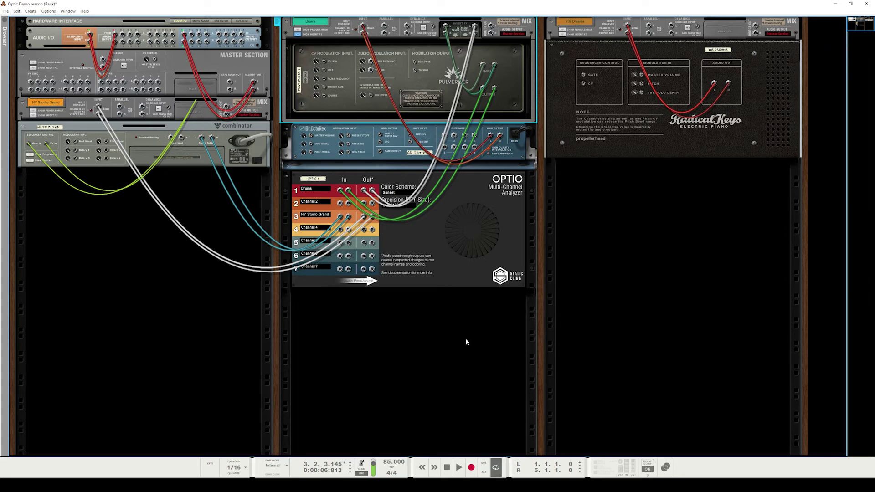
Play drums and piano in front view and lower the Pulveriser Frequency to about 825.8 Hz.
key(Tab)
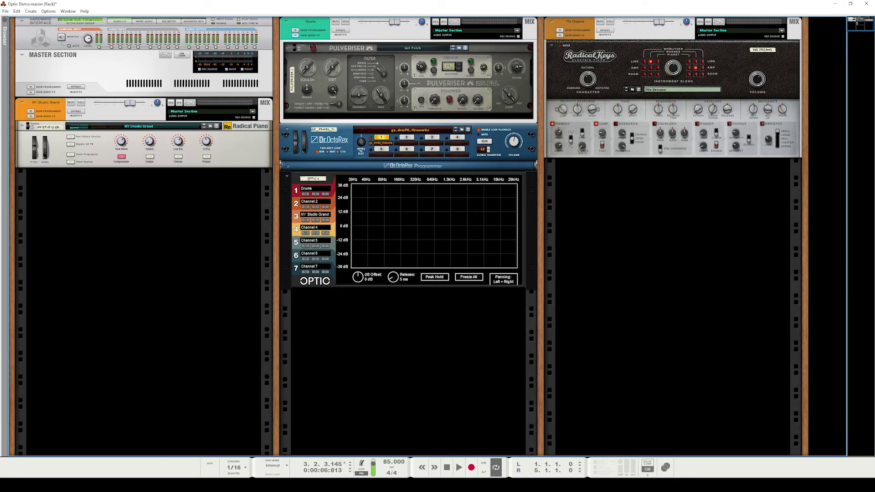
click(458, 467)
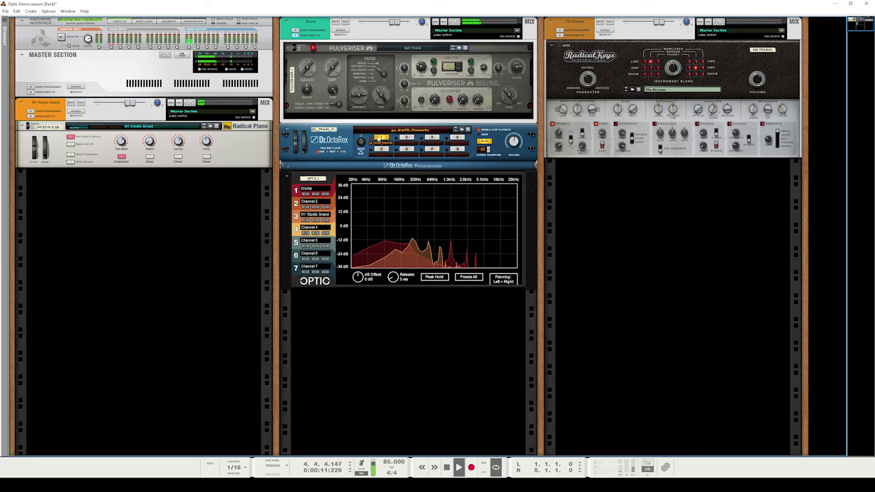
mouse_move(359, 96)
mouse_down()
mouse_move(365, 112)
mouse_move(372, 93)
mouse_up()
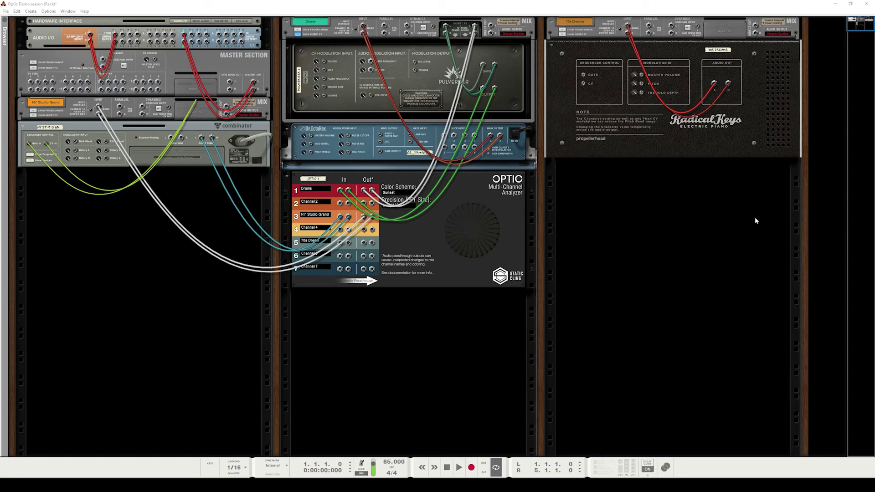
Drag a Spider Audio Merger & Splitter from the Browser into the rack below Radical Keys.
click(6, 21)
mouse_move(109, 142)
mouse_down()
mouse_move(683, 182)
mouse_move(729, 173)
mouse_up()
click(6, 21)
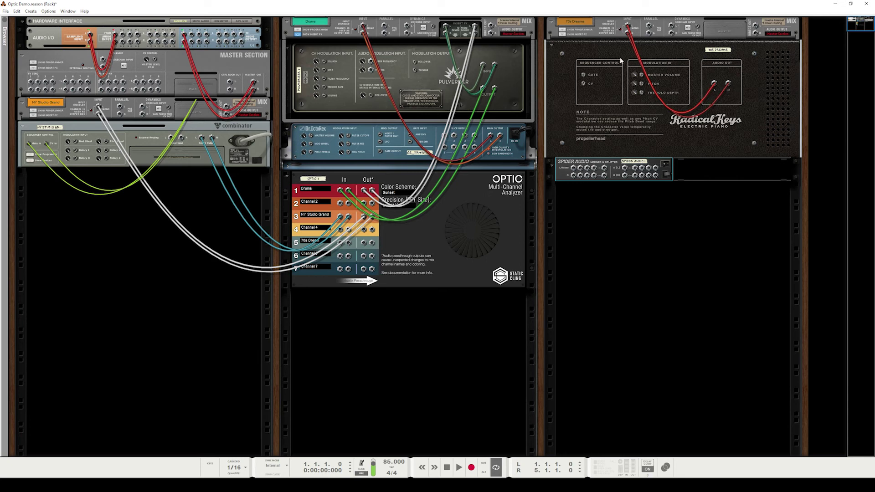
Unplug Radical Keys from its mixer input and cable a Spider split output to Optic channel 5.
mouse_move(627, 27)
mouse_down()
mouse_move(683, 87)
mouse_move(715, 89)
mouse_move(635, 185)
mouse_move(628, 26)
mouse_up()
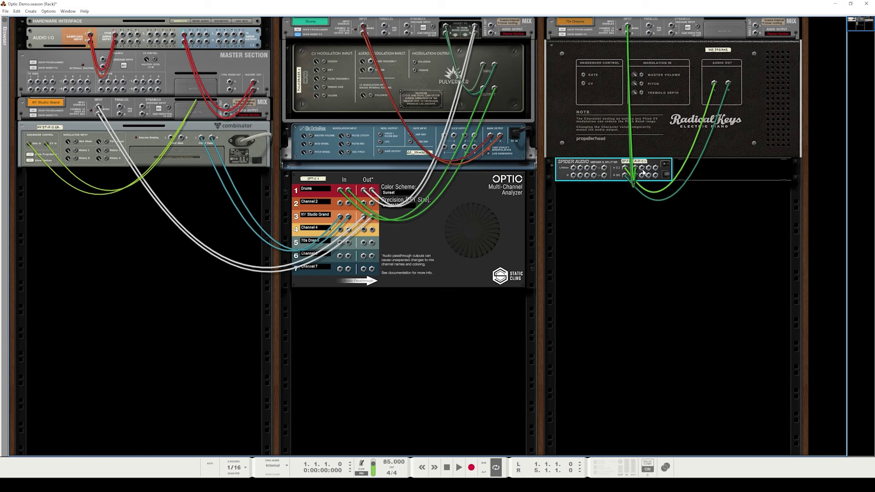
drag(644, 171, 364, 269)
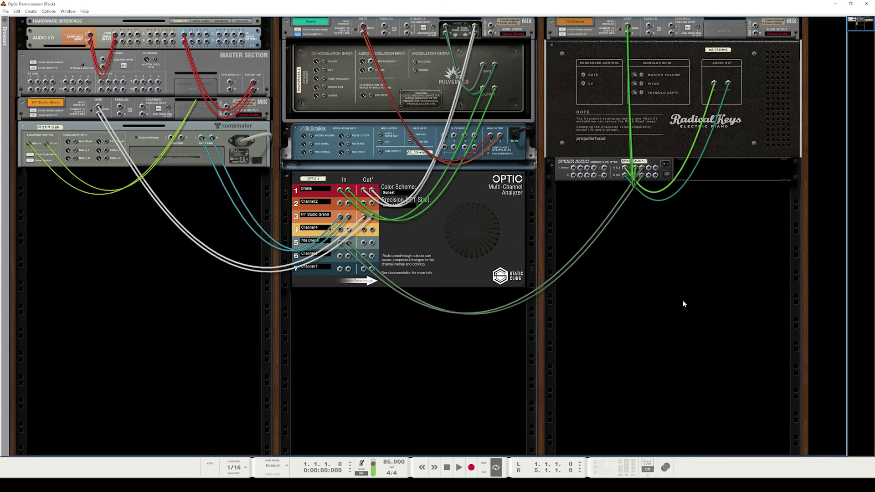
Flip the rack to the front panels and play the song to view Optic's overlaid drums, piano and 70s Dream spectra.
key(Tab)
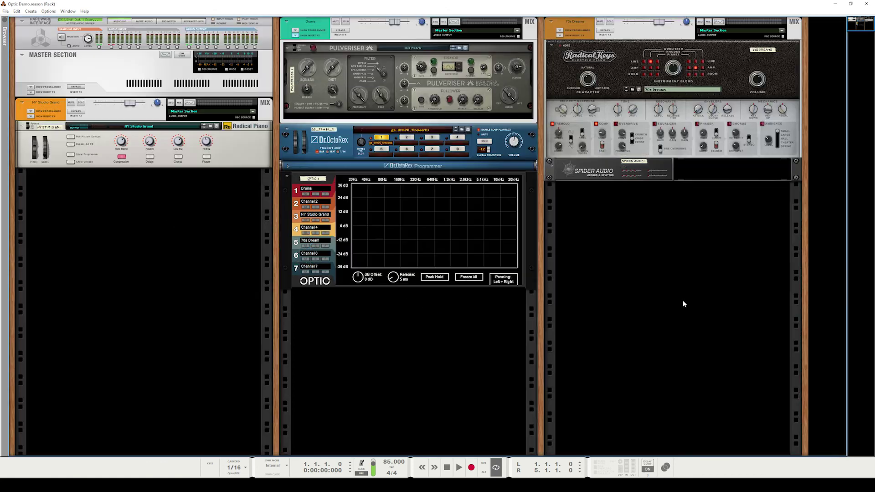
click(457, 468)
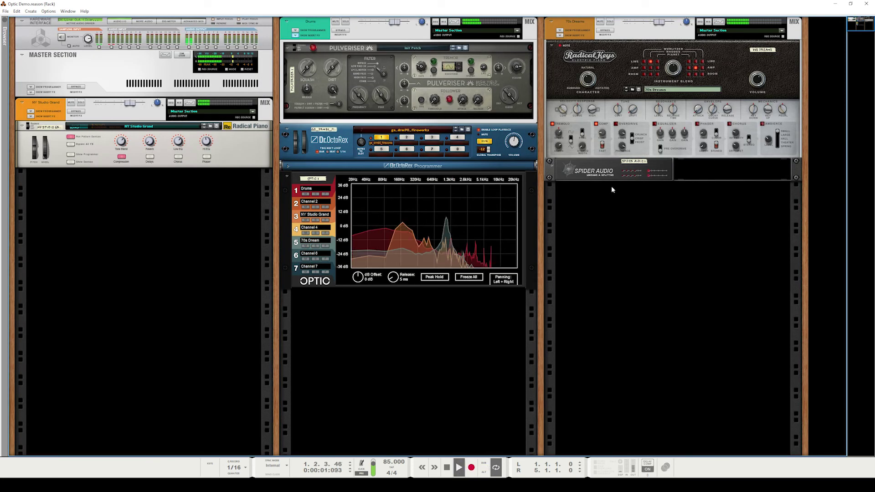